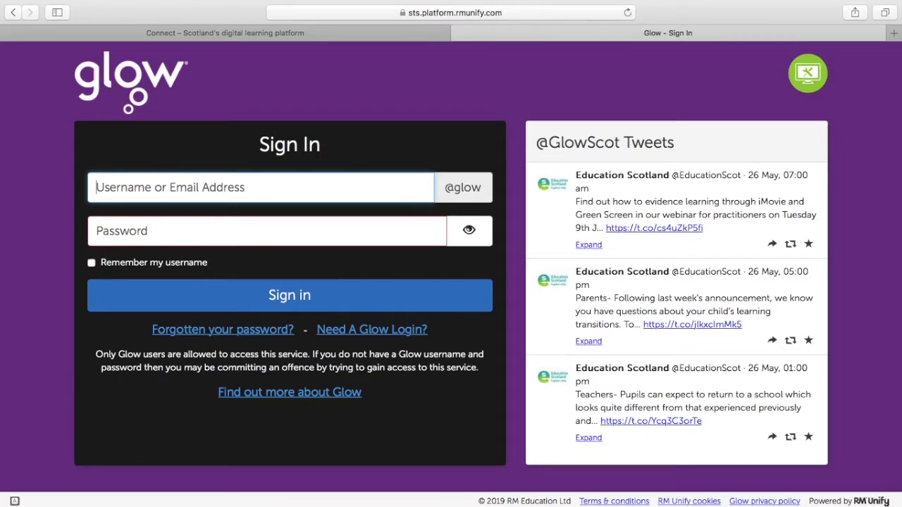
Step: Sign in to Glow with the school username and password
{"action": "type", "text": "use"}
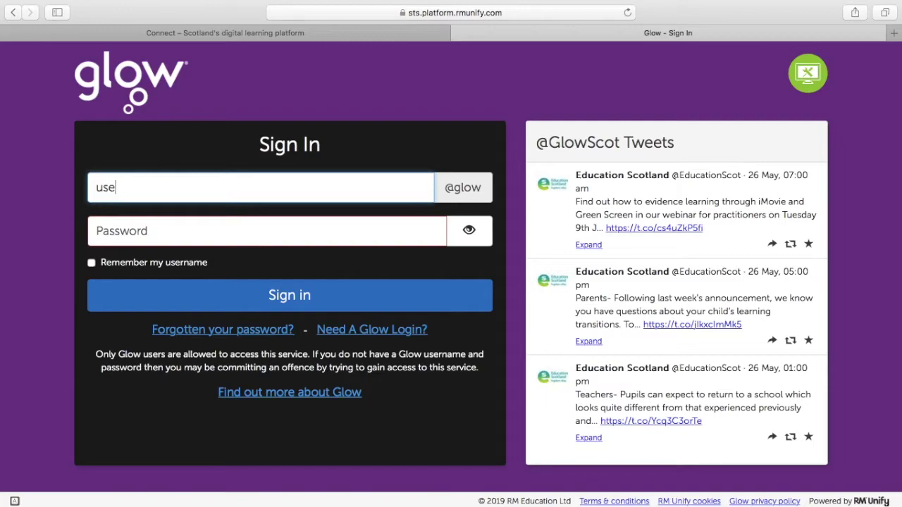
{"action": "type", "text": "rname"}
{"action": "type", "text": "@glo"}
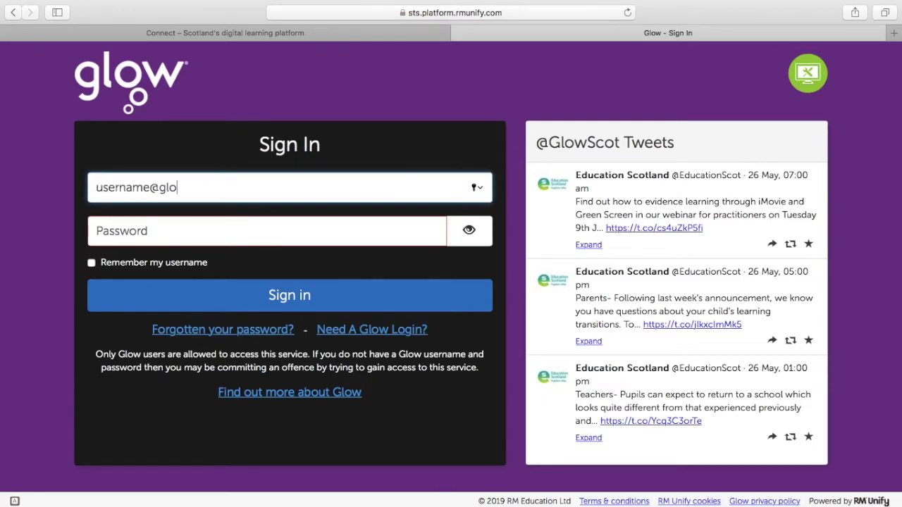
{"action": "type", "text": "w.sch.uk"}
{"action": "key", "text": "Tab"}
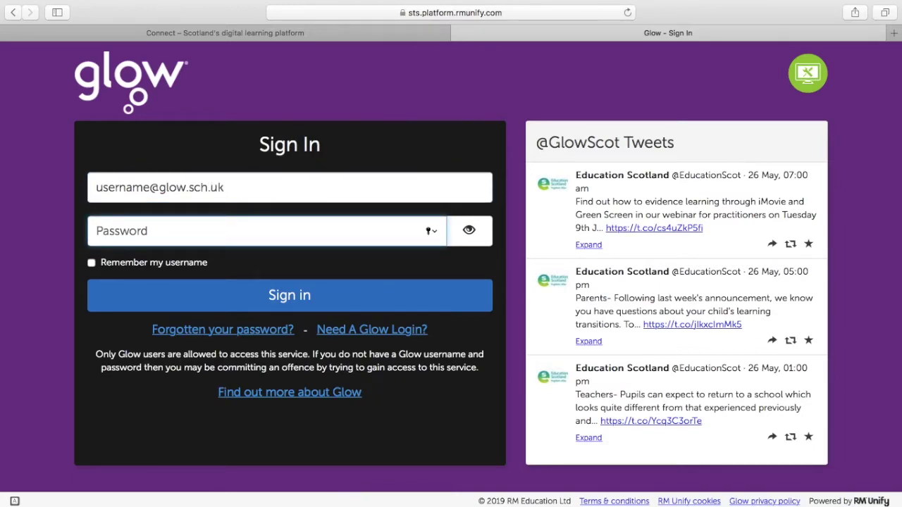
{"action": "type", "text": "password"}
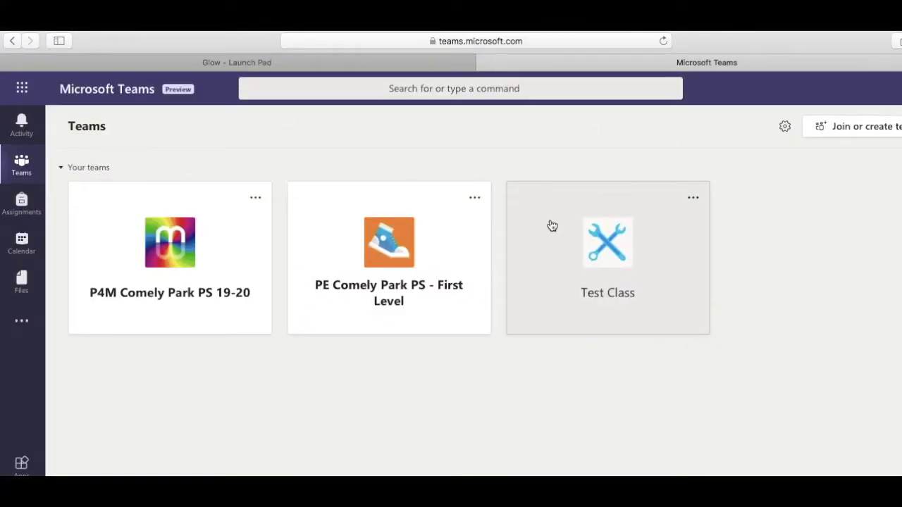
Step: Open the Test Class team from the Teams grid
{"action": "left_click", "coordinate": [551, 225]}
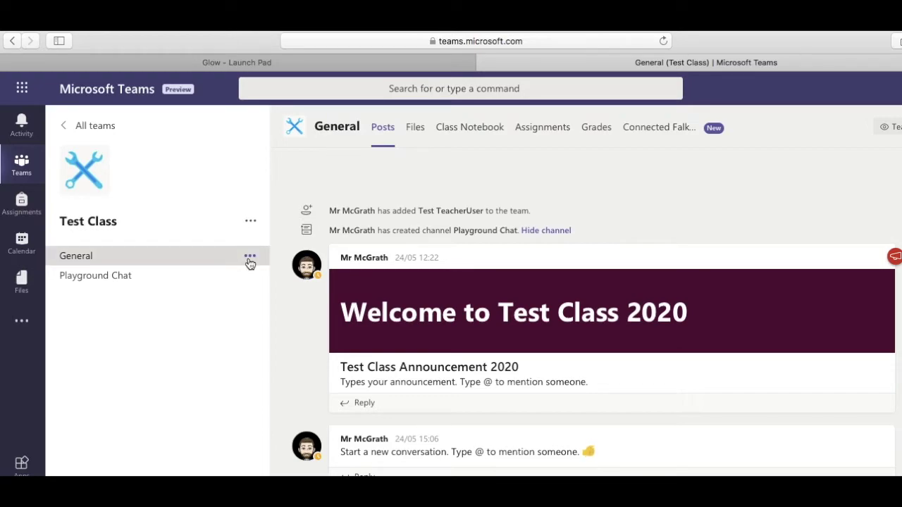
{"action": "mouse_move", "coordinate": [148, 215]}
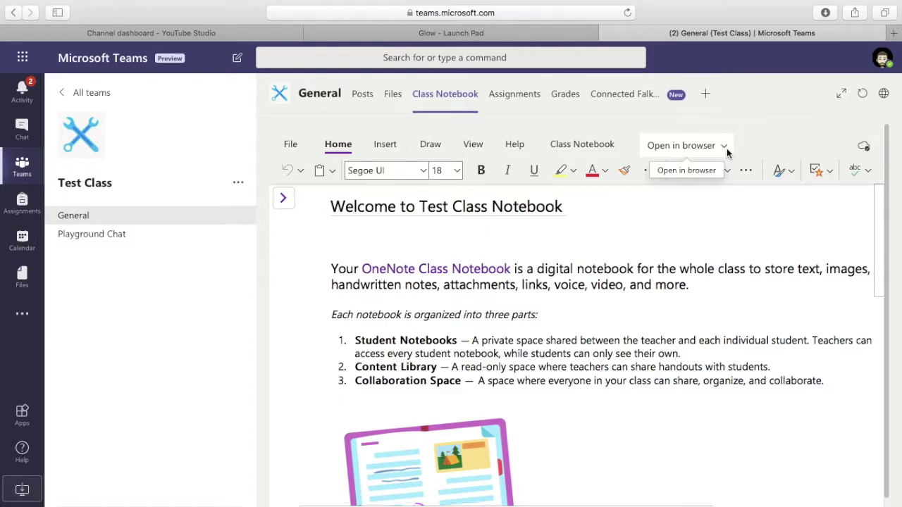
Step: Expand the Class Notebook to full window, show its sections and expand Collaboration Space
{"action": "left_click", "coordinate": [839, 101]}
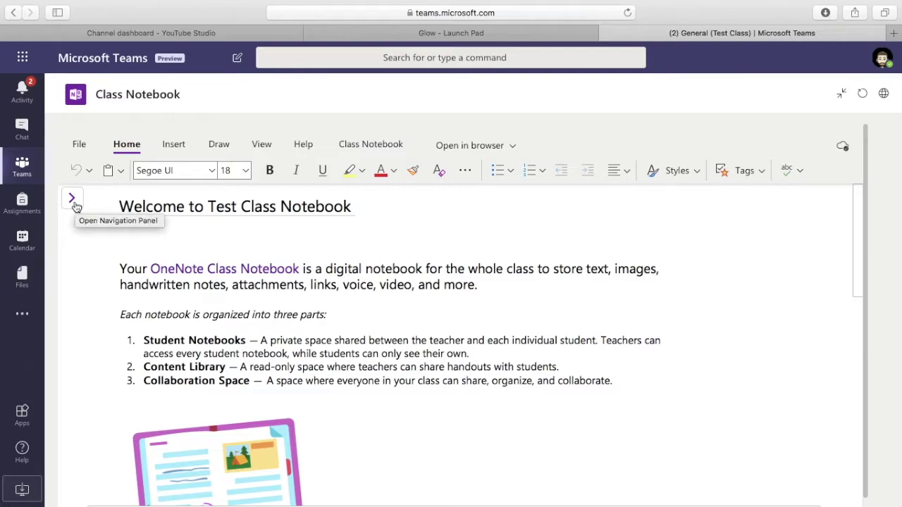
{"action": "left_click", "coordinate": [73, 201]}
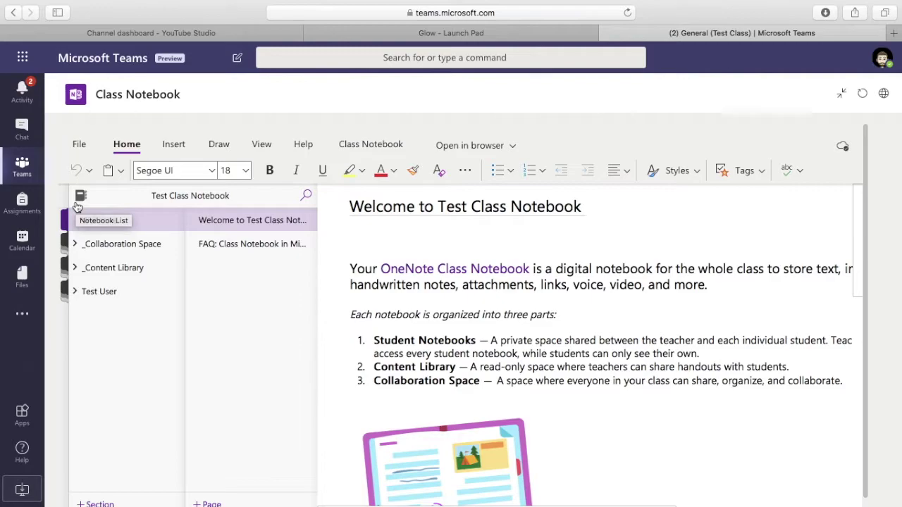
{"action": "left_click", "coordinate": [77, 250]}
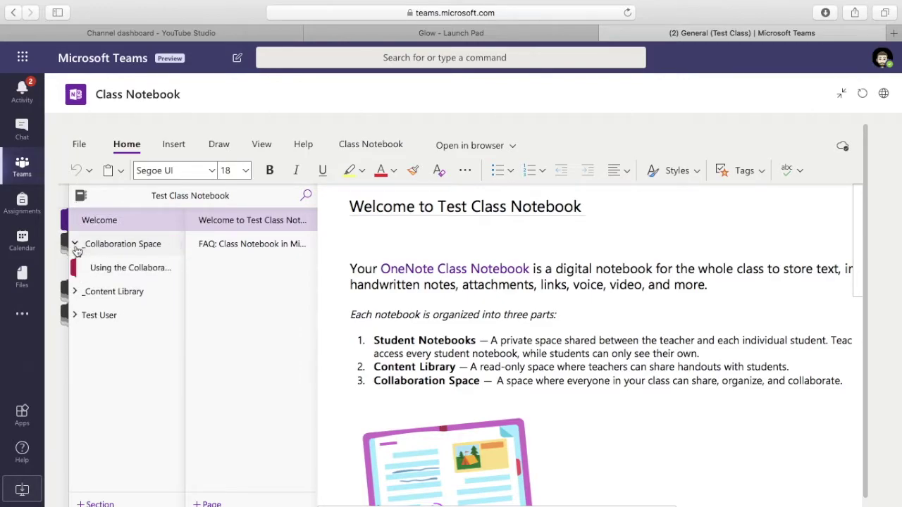
Step: Expand Content Library, view the Collaboration Space and Content Library guides, and expand Test User
{"action": "left_click", "coordinate": [78, 296]}
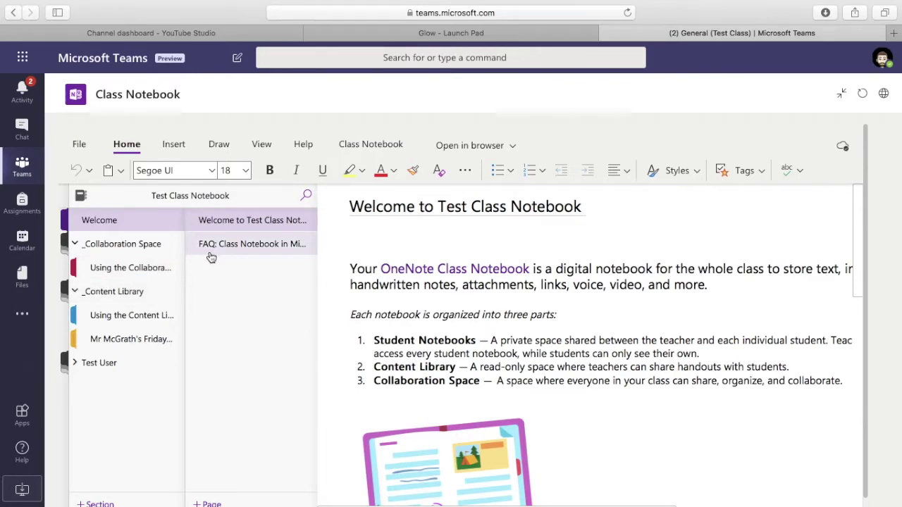
{"action": "left_click", "coordinate": [146, 268]}
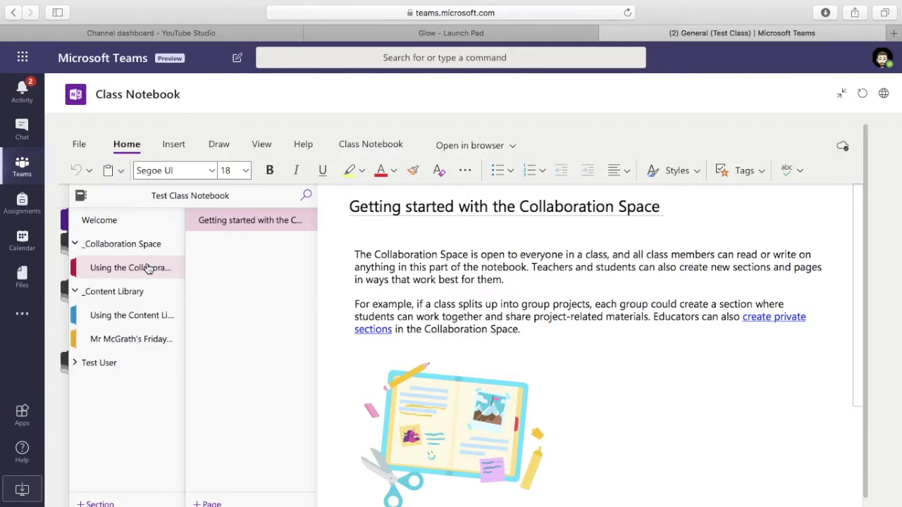
{"action": "left_click", "coordinate": [132, 316]}
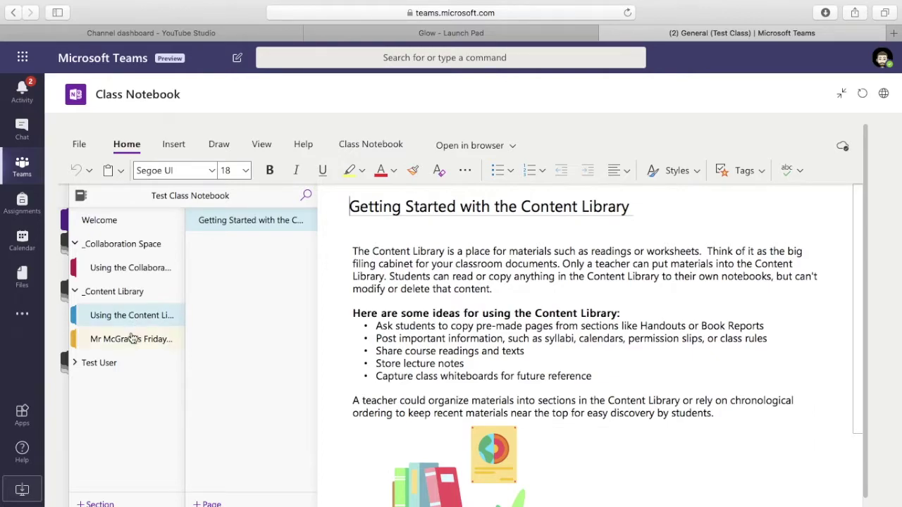
{"action": "left_click", "coordinate": [111, 370]}
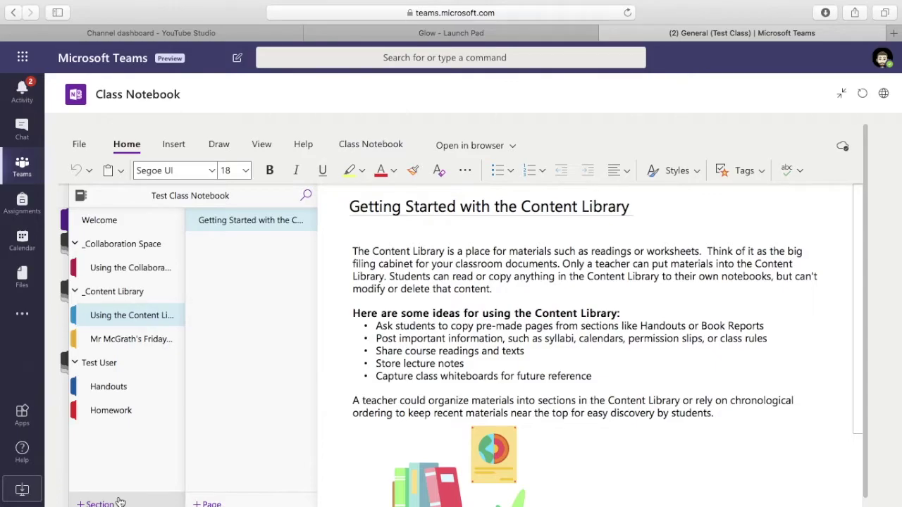
Step: In the Homework section, view the 29.05.2020 page, then the blank Untitled Page
{"action": "left_click", "coordinate": [117, 418]}
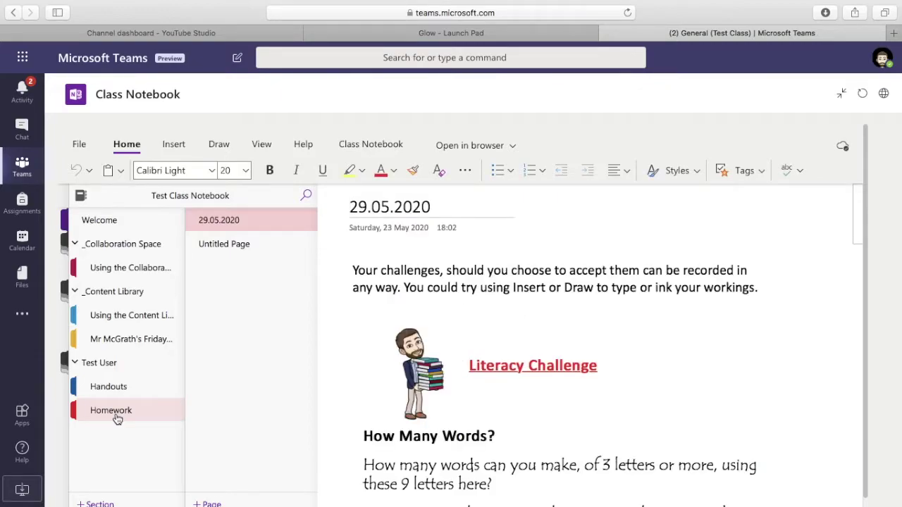
{"action": "left_click", "coordinate": [269, 232]}
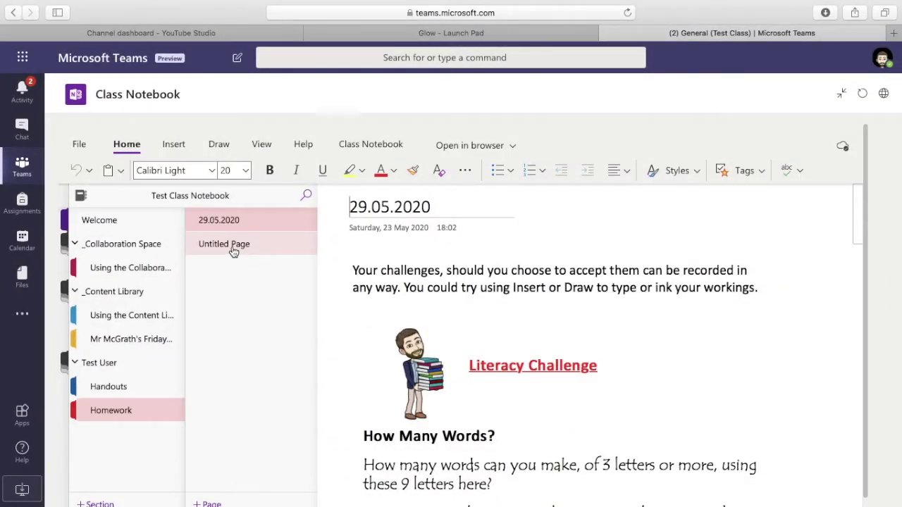
{"action": "left_click", "coordinate": [233, 251]}
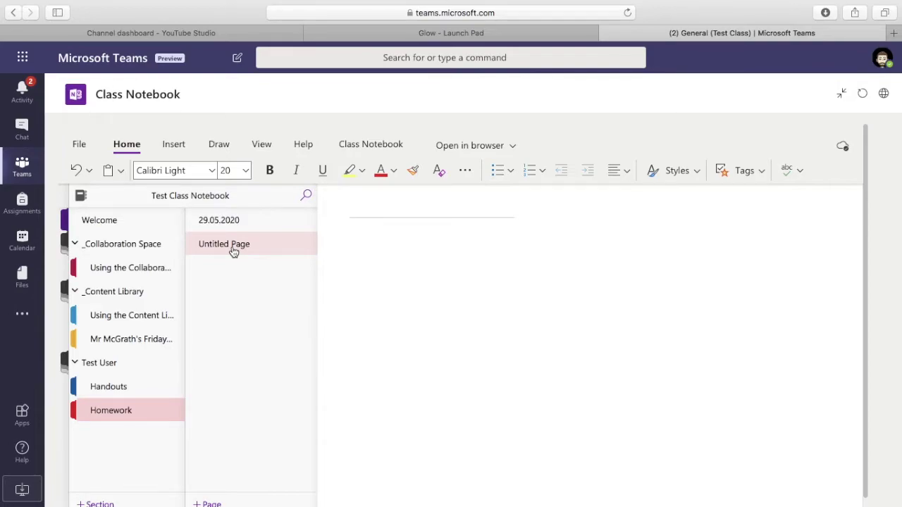
Step: Title the page 'Title', type 'Tap and type.' in the body and 'Tap and type!' in a new box
{"action": "type", "text": "Tit"}
{"action": "type", "text": "le"}
{"action": "left_click", "coordinate": [80, 196]}
{"action": "key", "text": "Return"}
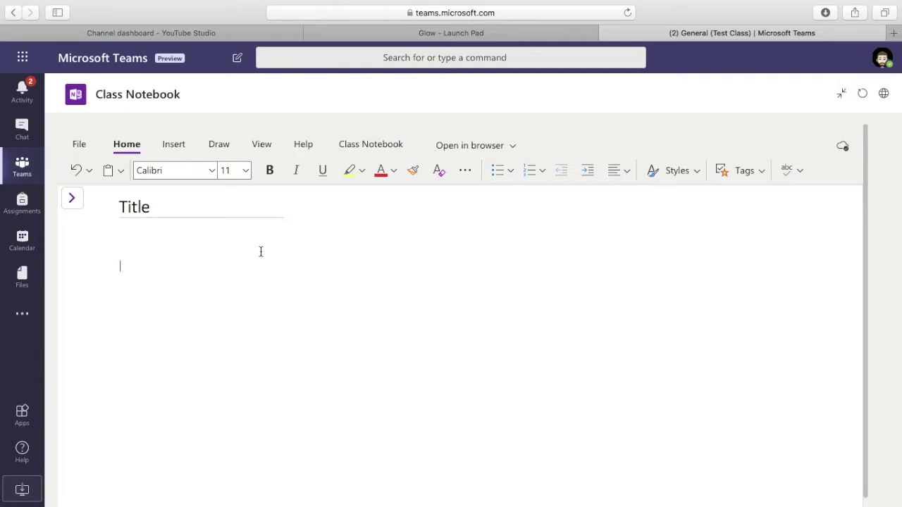
{"action": "type", "text": "Tap"}
{"action": "type", "text": " and type"}
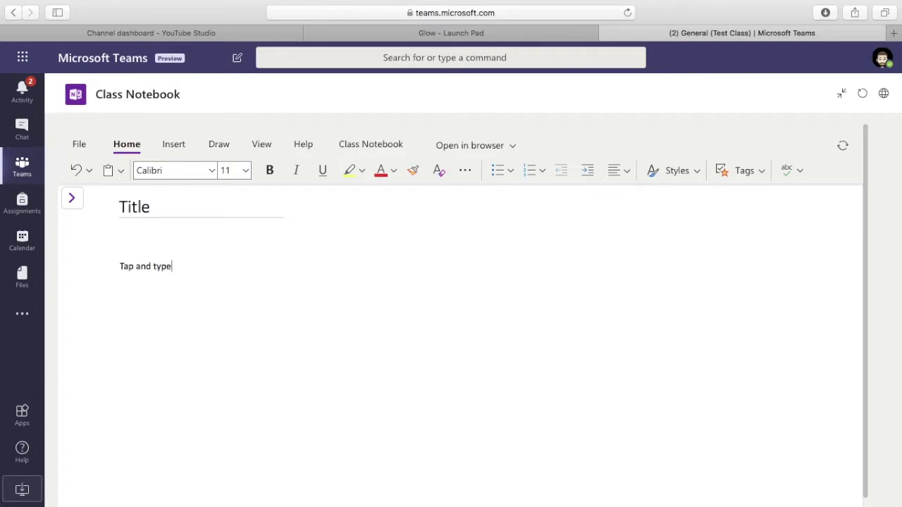
{"action": "type", "text": "."}
{"action": "left_click", "coordinate": [523, 262]}
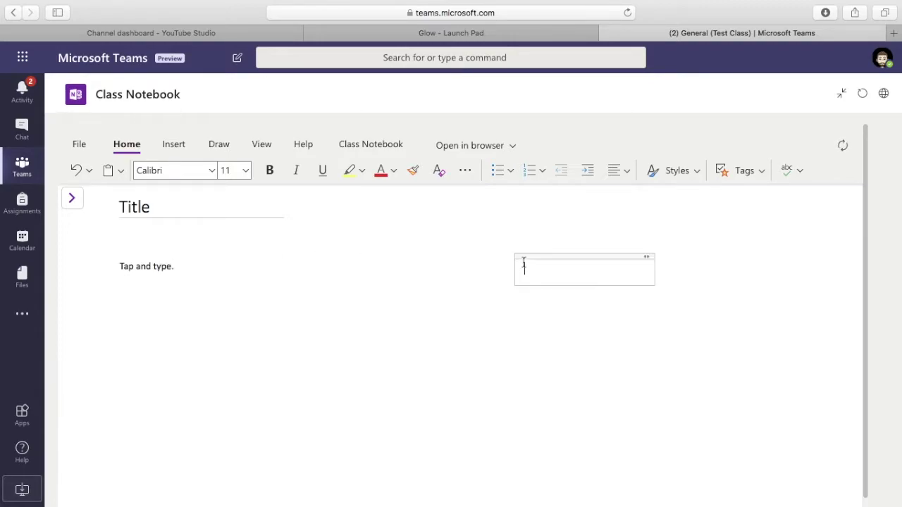
{"action": "type", "text": "Tap"}
{"action": "type", "text": " and type"}
{"action": "type", "text": "!"}
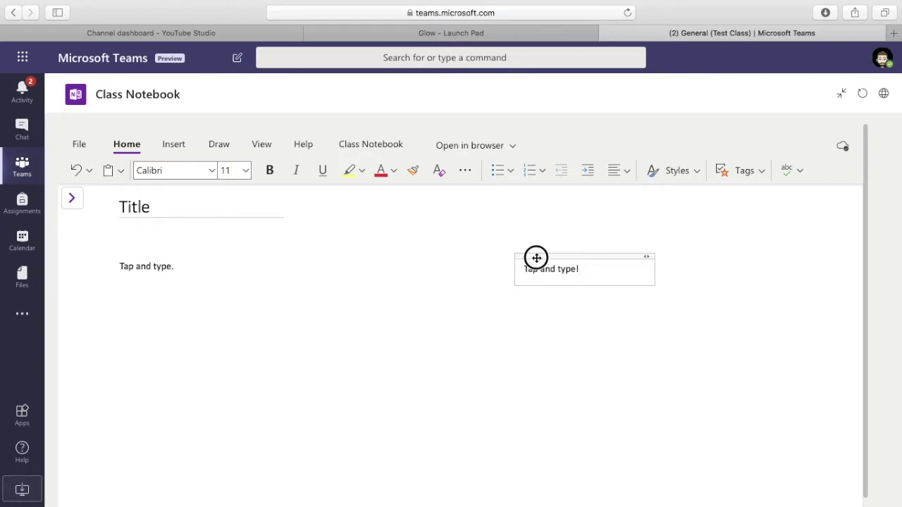
Step: Move the 'Tap and type!' box under the first line, resize it, and show the Insert options
{"action": "left_click_drag", "start_coordinate": [534, 260], "coordinate": [141, 291]}
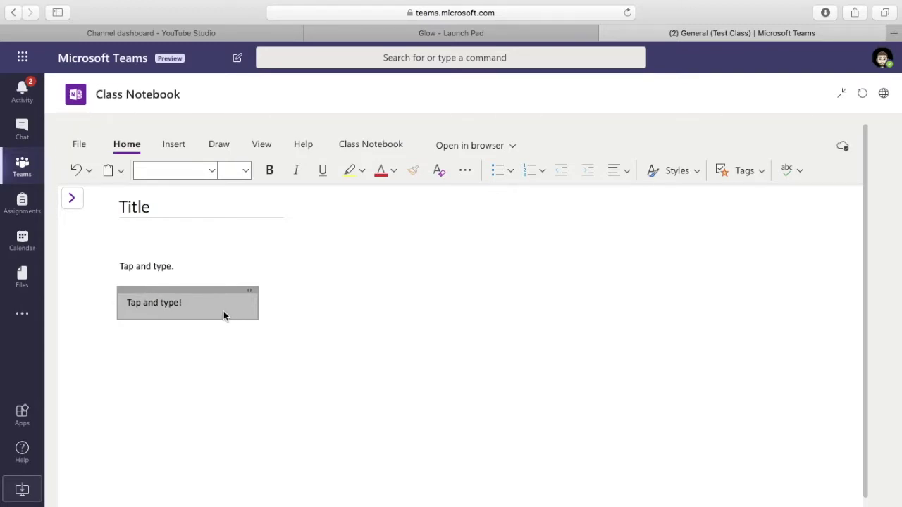
{"action": "left_click_drag", "start_coordinate": [257, 306], "coordinate": [207, 308]}
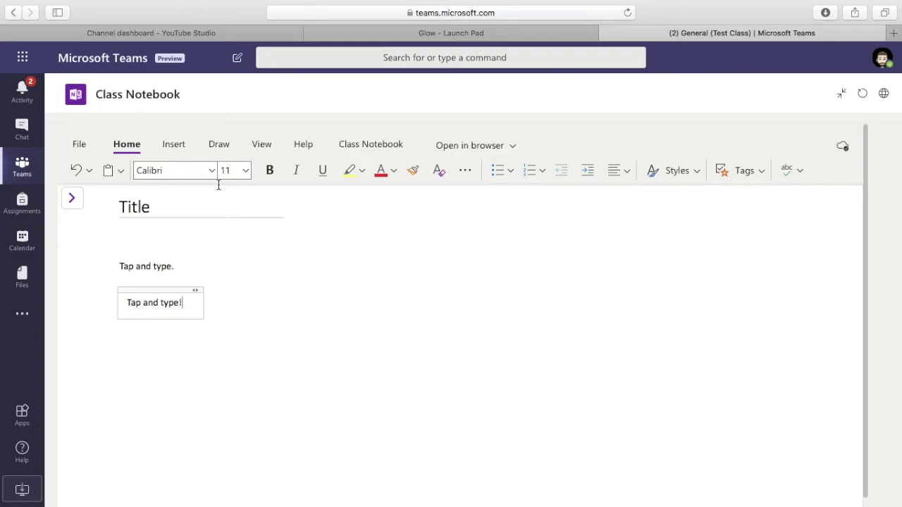
{"action": "left_click", "coordinate": [176, 150]}
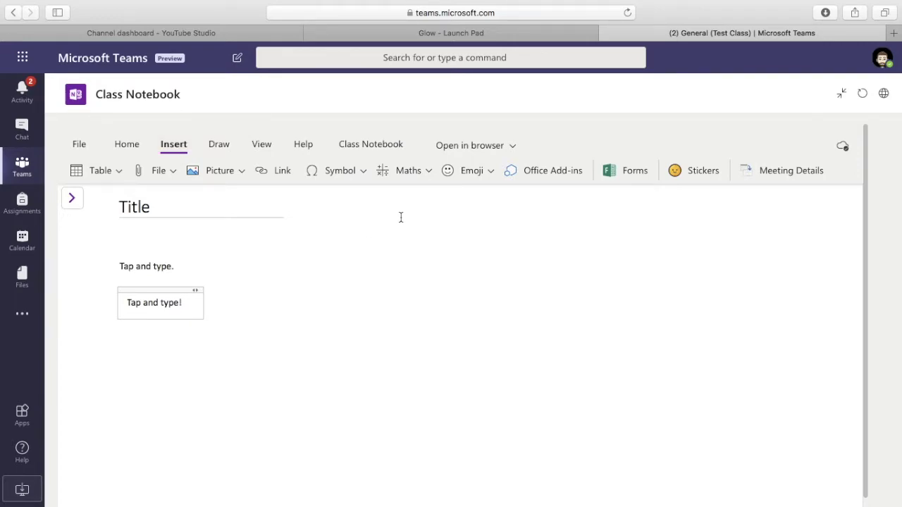
Step: Open the Maths pane from the Insert options, then switch to the drawing tools
{"action": "left_click", "coordinate": [427, 174]}
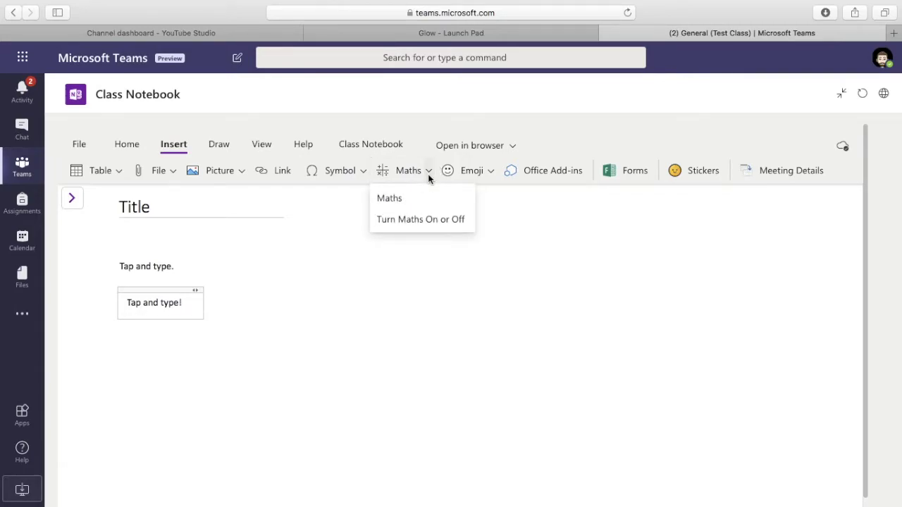
{"action": "left_click", "coordinate": [421, 200]}
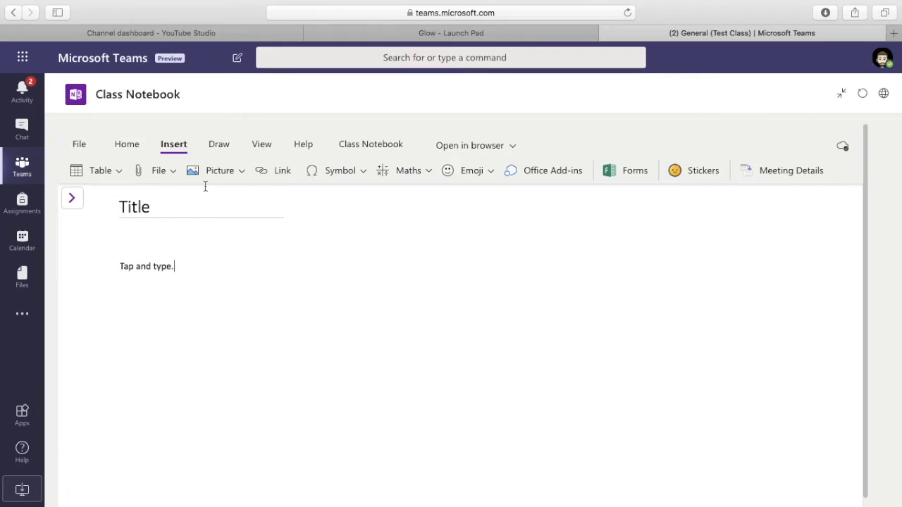
{"action": "left_click", "coordinate": [220, 144]}
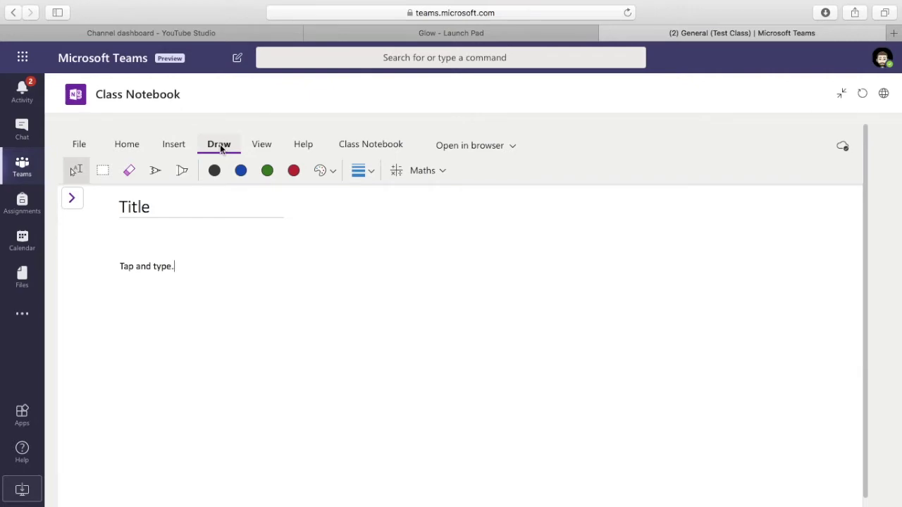
Step: Handwrite 'Draw' in black pen ink beside the 'Tap and type.' note
{"action": "left_click", "coordinate": [180, 172]}
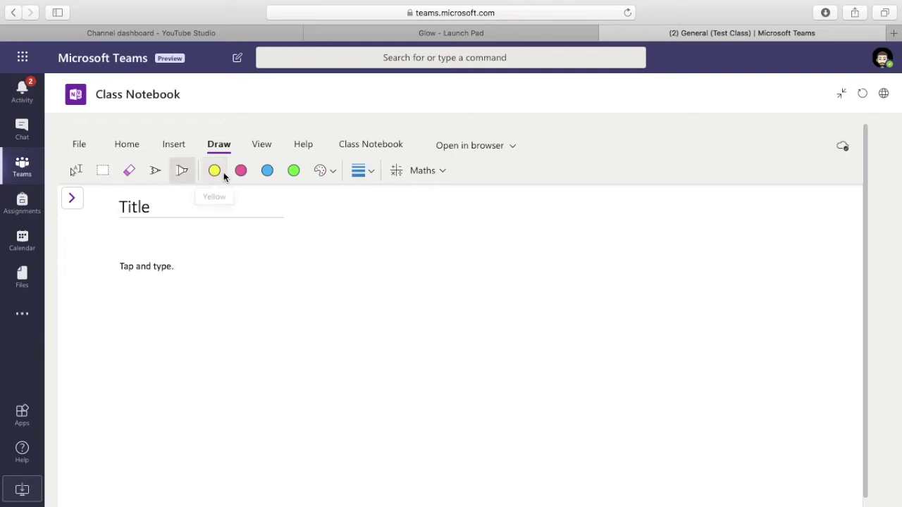
{"action": "left_click", "coordinate": [157, 172]}
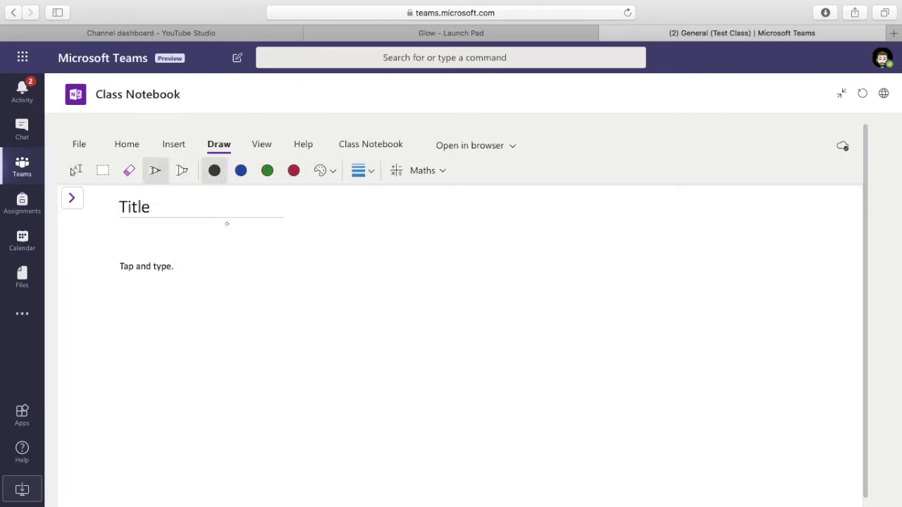
{"action": "mouse_move", "coordinate": [236, 267]}
{"action": "left_mouse_down"}
{"action": "mouse_move", "coordinate": [261, 307]}
{"action": "mouse_move", "coordinate": [240, 316]}
{"action": "mouse_move", "coordinate": [287, 299]}
{"action": "mouse_move", "coordinate": [317, 324]}
{"action": "left_mouse_up"}
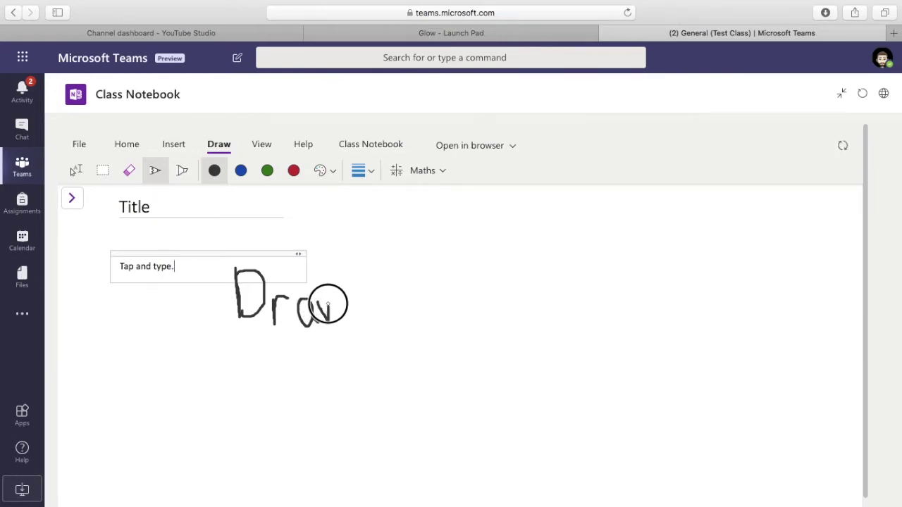
{"action": "left_click_drag", "start_coordinate": [324, 299], "coordinate": [343, 289]}
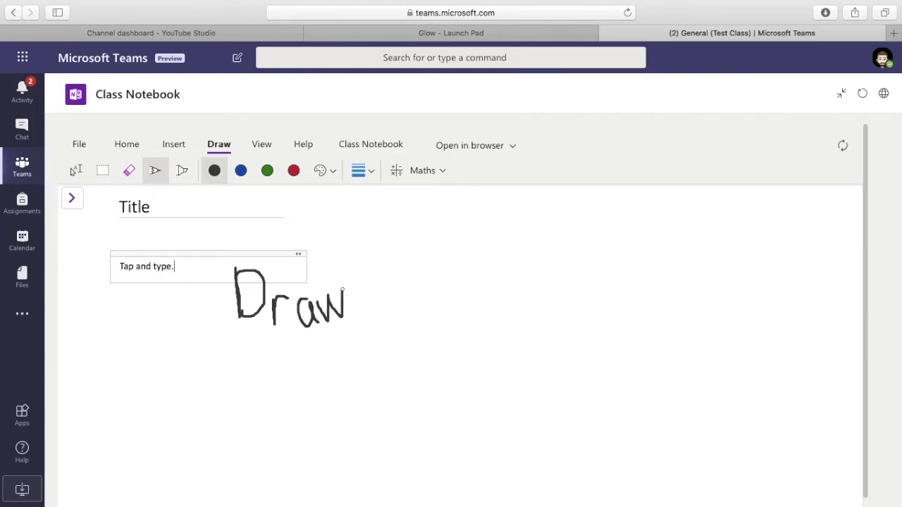
{"action": "left_click", "coordinate": [76, 170]}
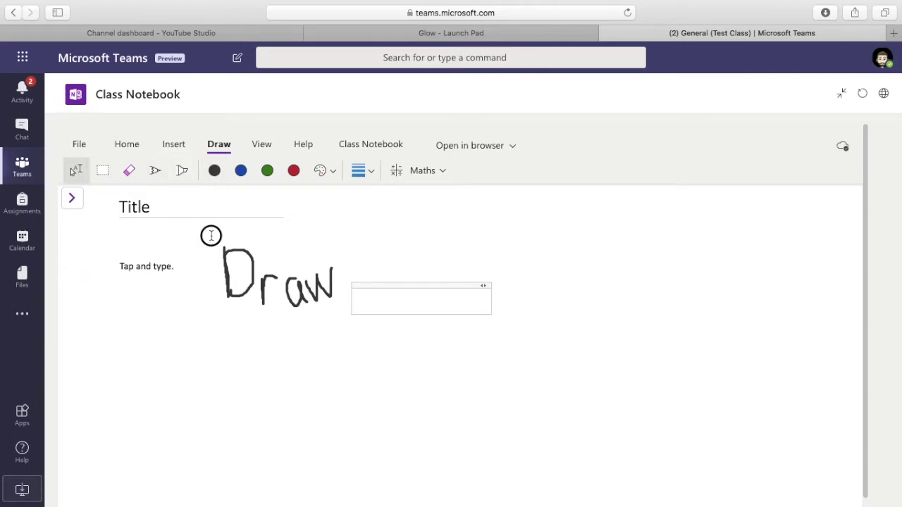
Step: Select the handwritten 'Draw' ink on the page
{"action": "mouse_move", "coordinate": [211, 237]}
{"action": "left_mouse_down"}
{"action": "mouse_move", "coordinate": [273, 295]}
{"action": "mouse_move", "coordinate": [340, 317]}
{"action": "left_mouse_up"}
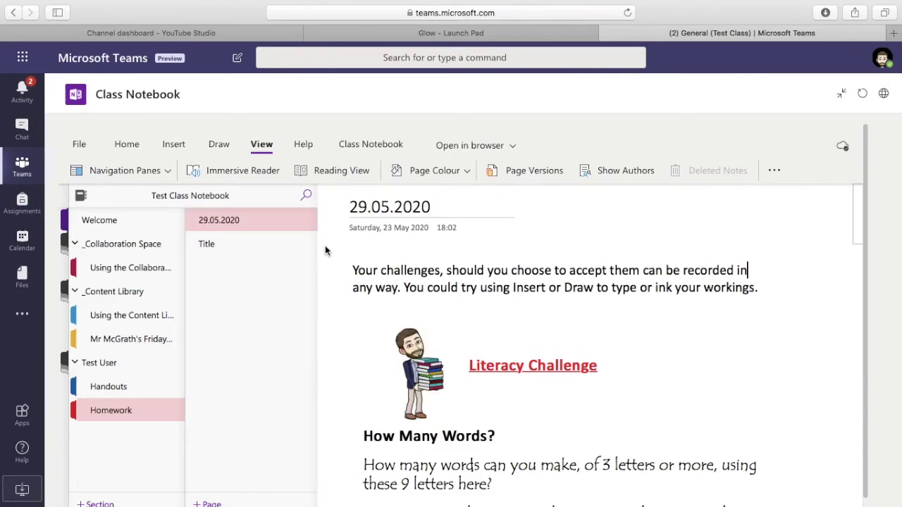
Step: Hide the section and page lists and open the 29.05.2020 homework page in Immersive Reader
{"action": "key", "text": "ctrl+shift+g"}
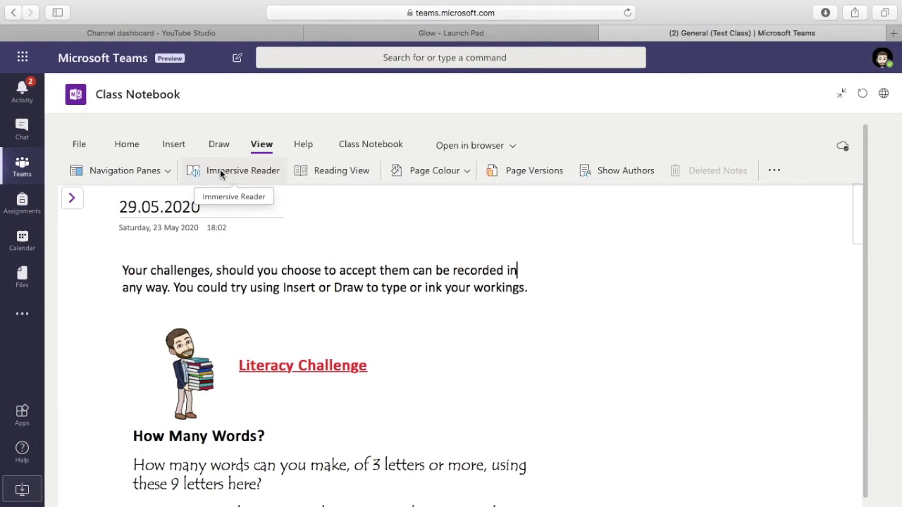
{"action": "left_click", "coordinate": [220, 171]}
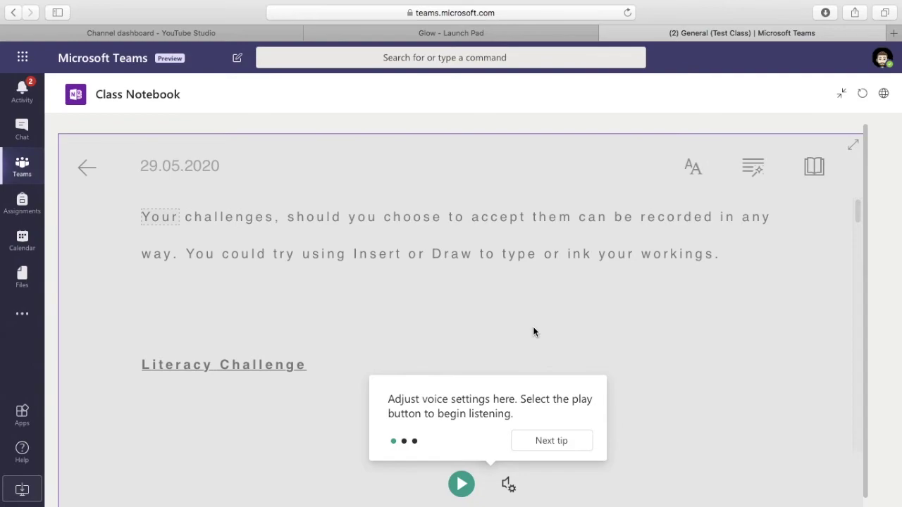
Step: Step through the Immersive Reader tips and dismiss the last one
{"action": "left_click", "coordinate": [540, 444]}
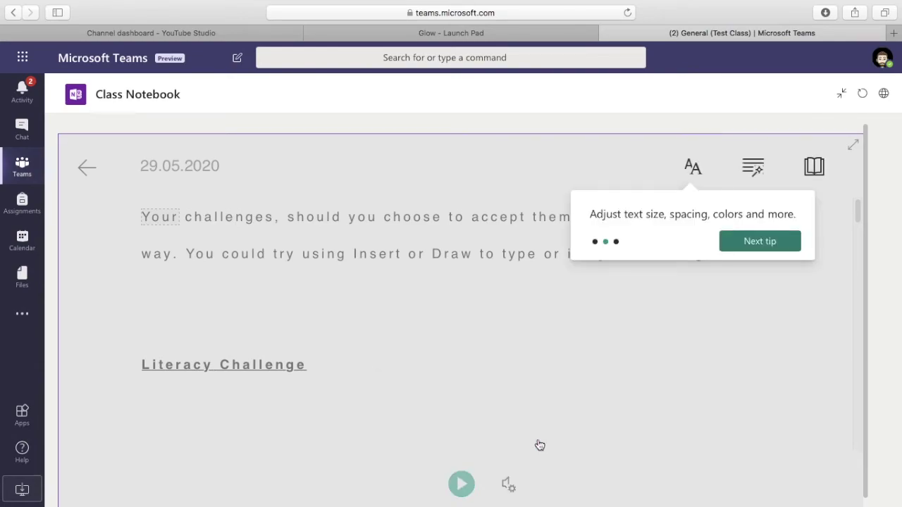
{"action": "left_click", "coordinate": [737, 243]}
{"action": "left_click", "coordinate": [746, 243]}
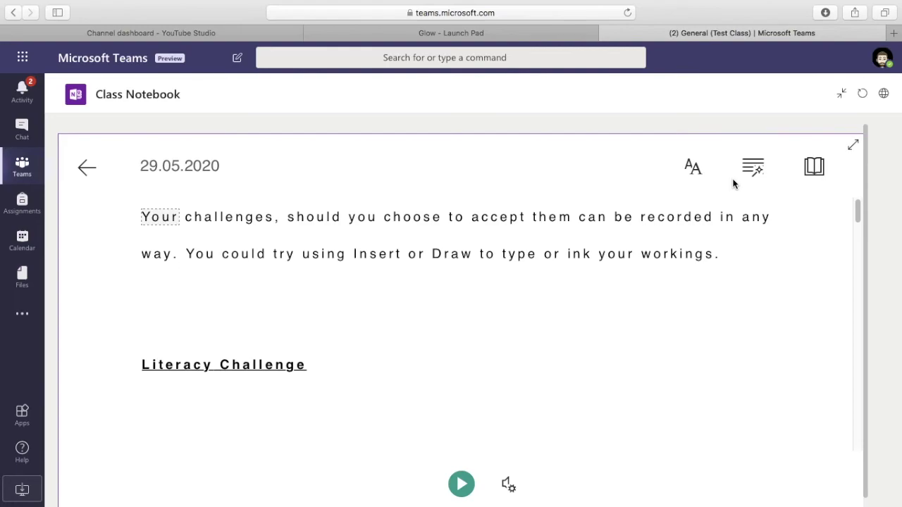
Step: View Grammar Options, then show and close the Reading Preferences panel
{"action": "left_click", "coordinate": [750, 172]}
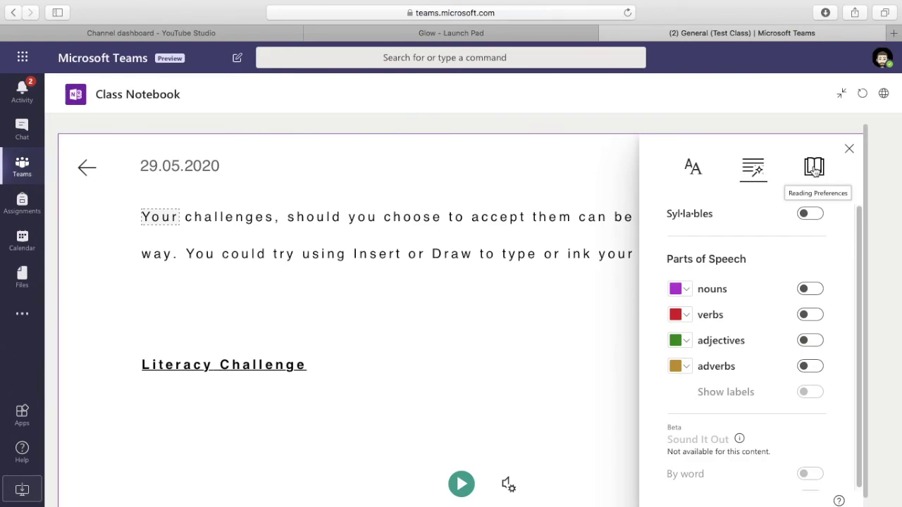
{"action": "left_click", "coordinate": [814, 169]}
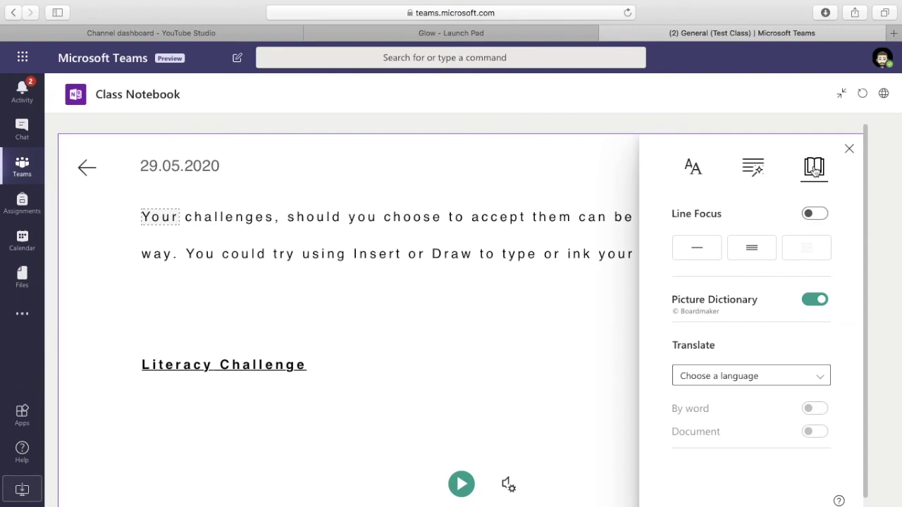
{"action": "left_click", "coordinate": [849, 152]}
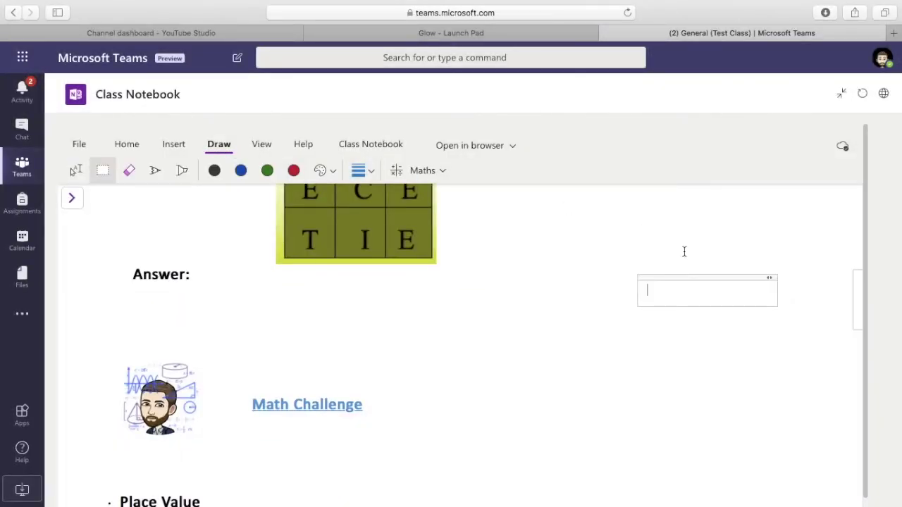
Step: Start an empty note below 'Answer:' on the 29.05.2020 homework page
{"action": "left_click", "coordinate": [679, 240]}
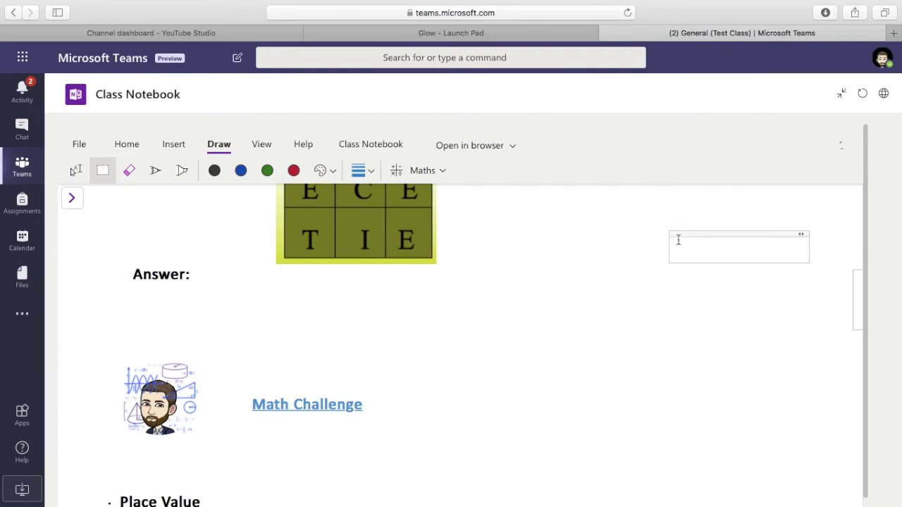
{"action": "left_click", "coordinate": [200, 298]}
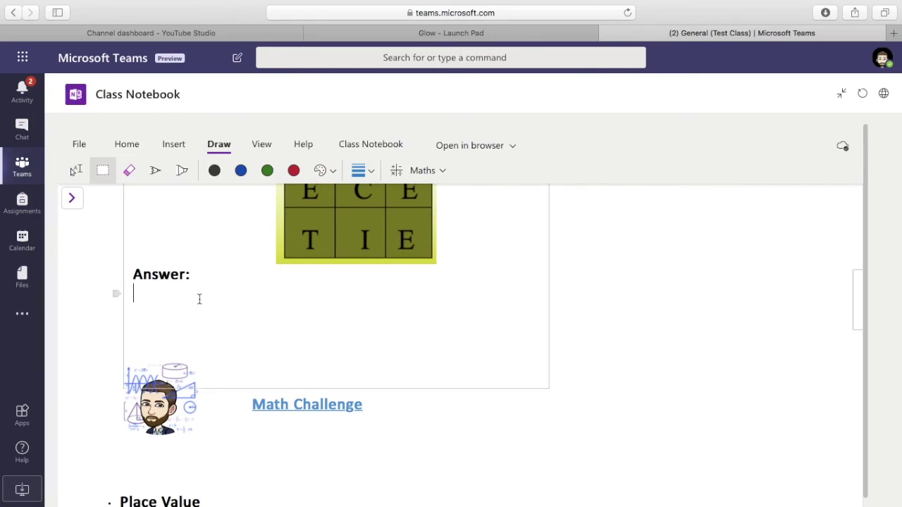